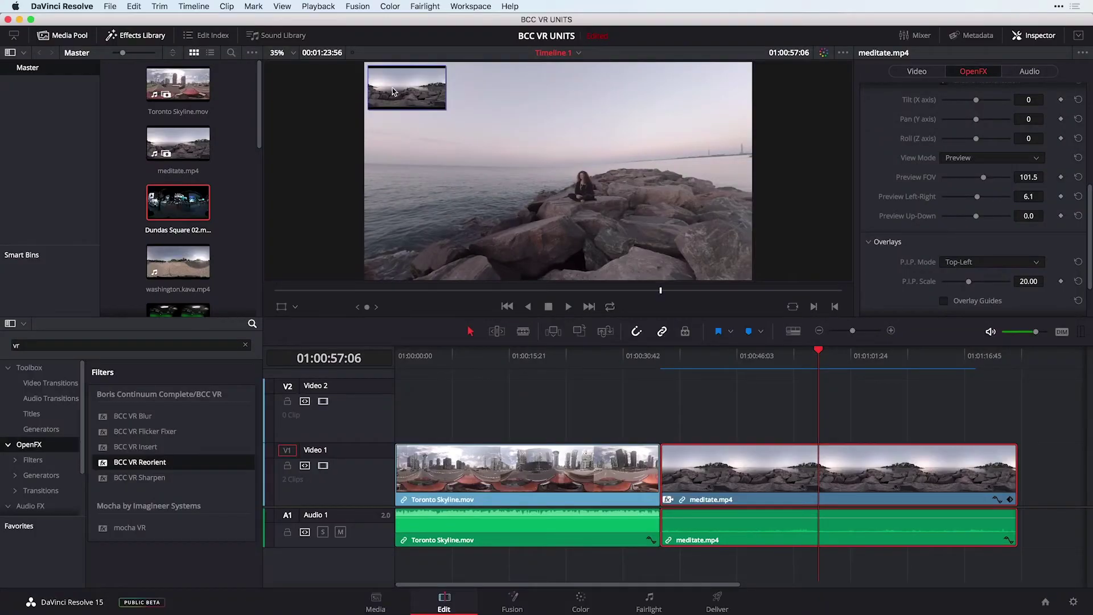
- Enable BCC VR Reorient's Overlay Guides so the viewer marks the FRONT view, and open View Mode
scroll(871, 210, down, 3)
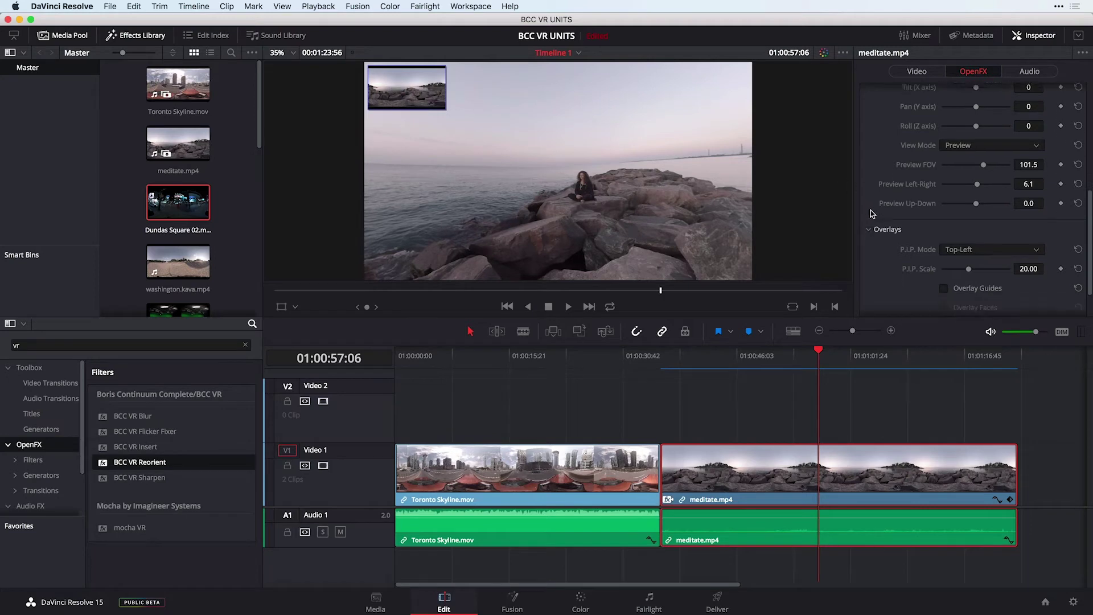
scroll(965, 173, up, 1)
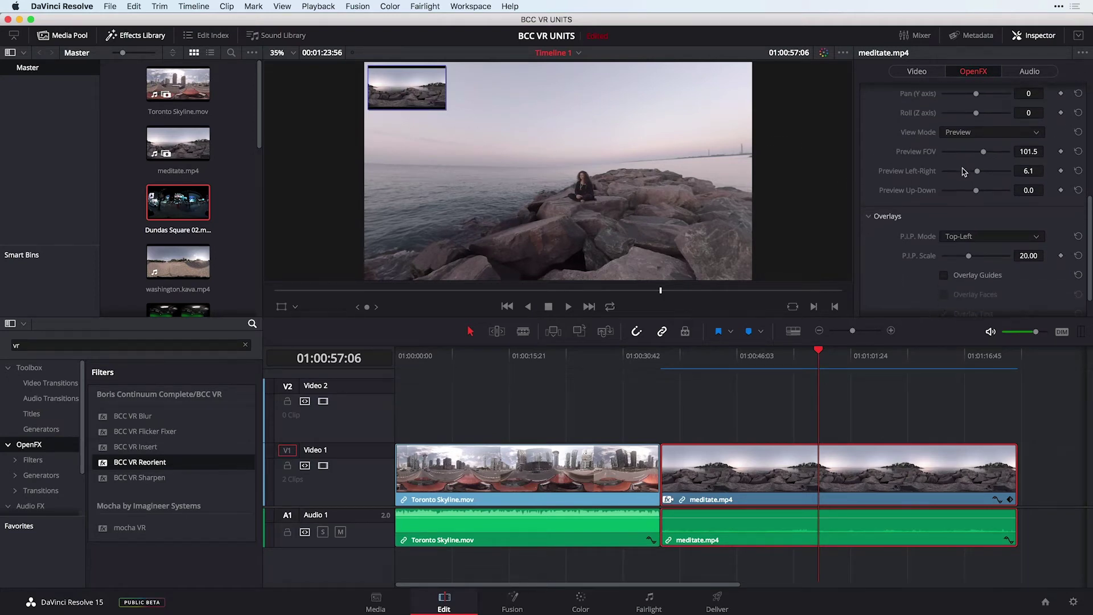
click(943, 274)
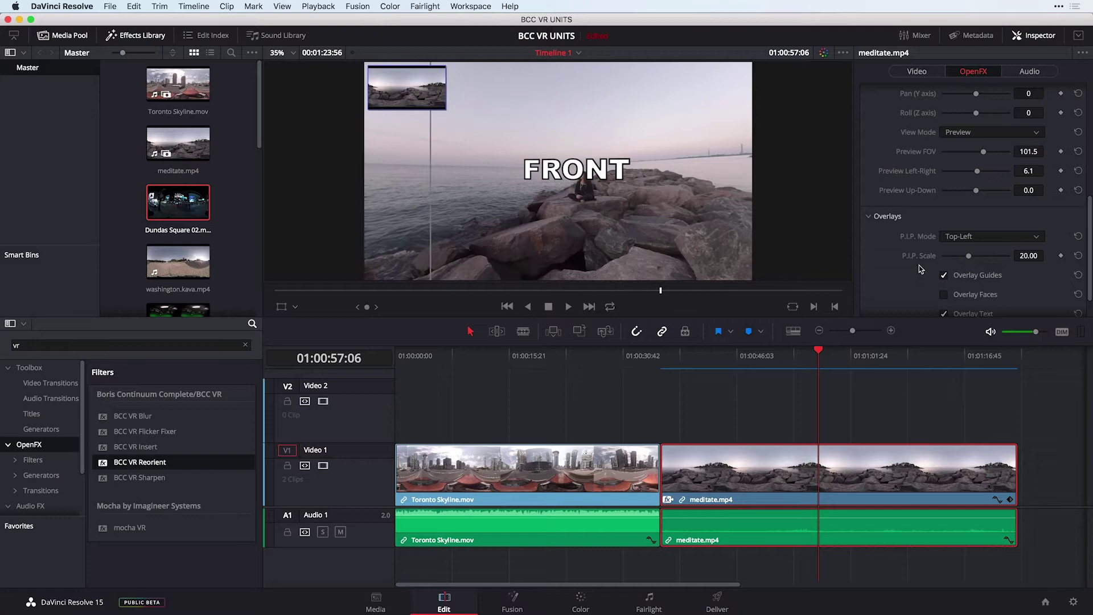
click(966, 135)
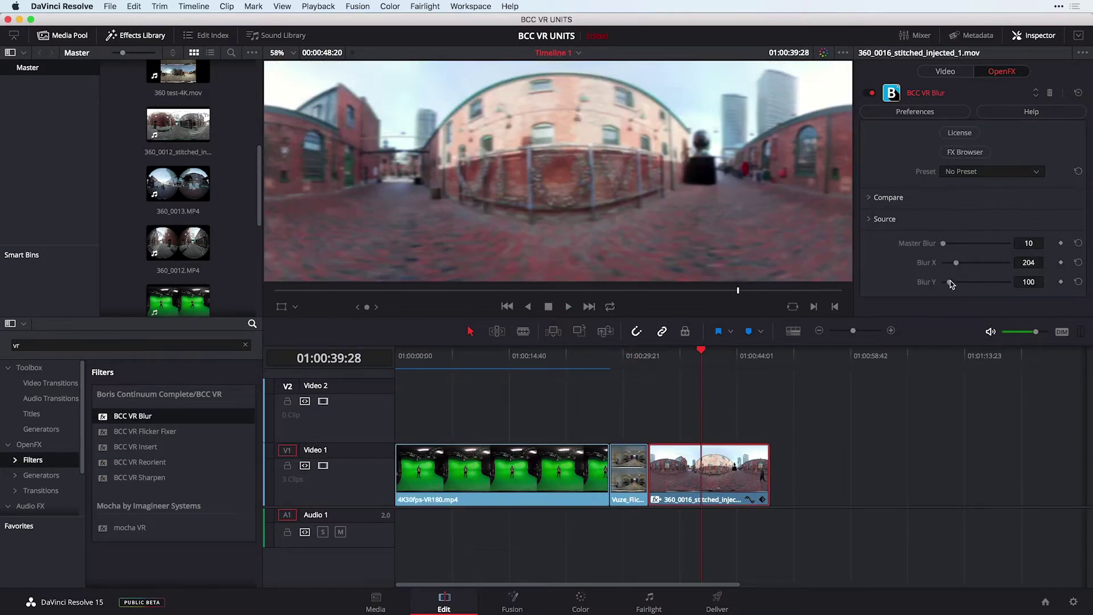
- Raise the Box Blur's Blur Y to 152
drag(949, 282, 953, 282)
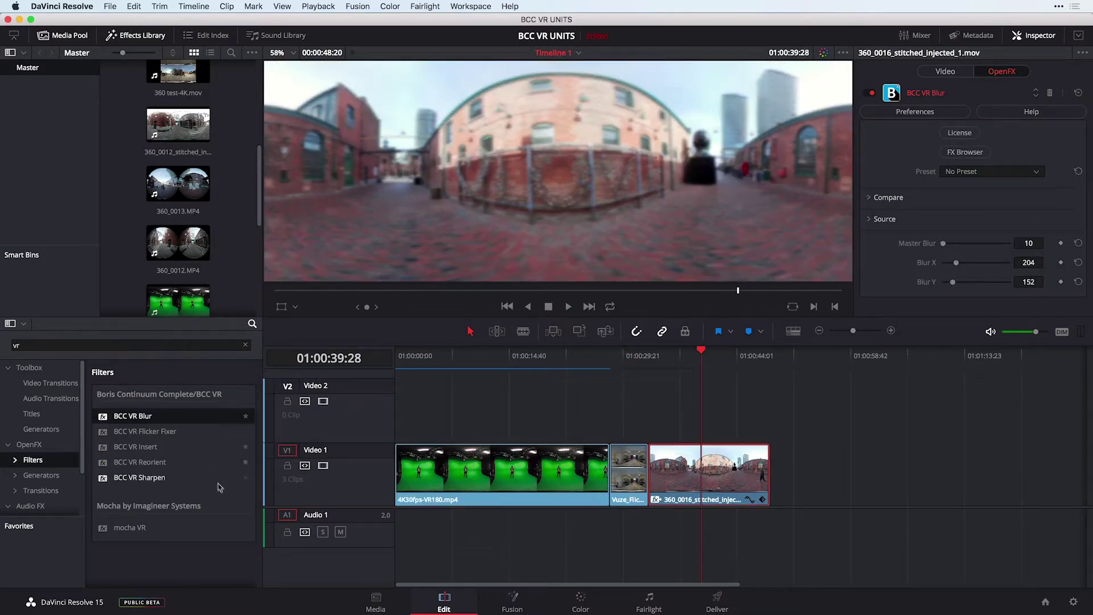
- Apply BCC VR Reorient to the third timeline clip, 360_0016
drag(101, 464, 682, 464)
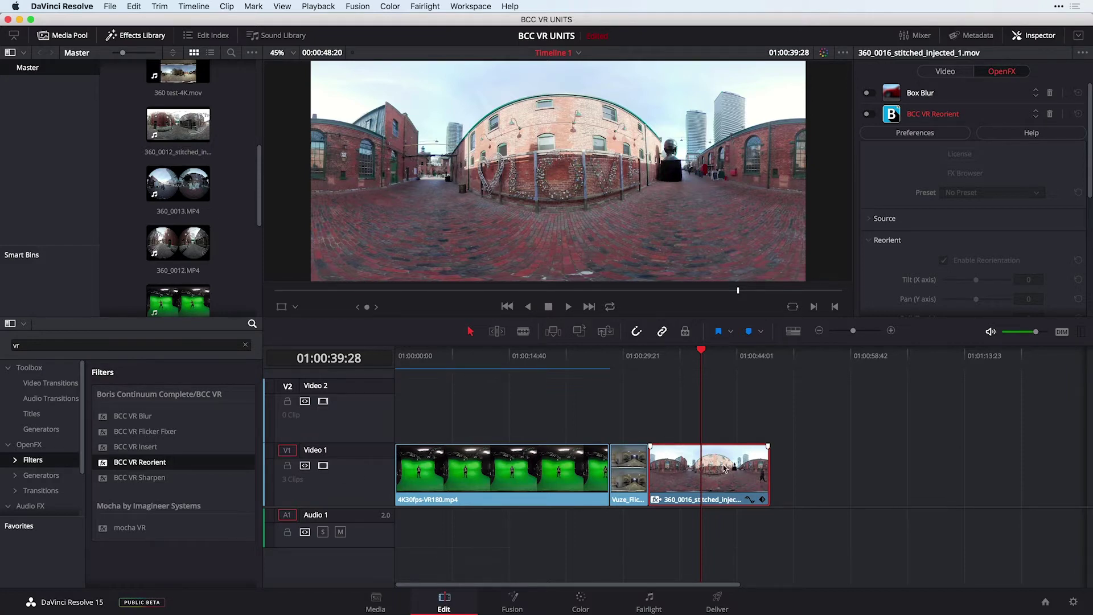
- Enable Box Blur and BCC VR Reorient, pan to -24 toward the brick building, and compare the Box Blur
click(867, 93)
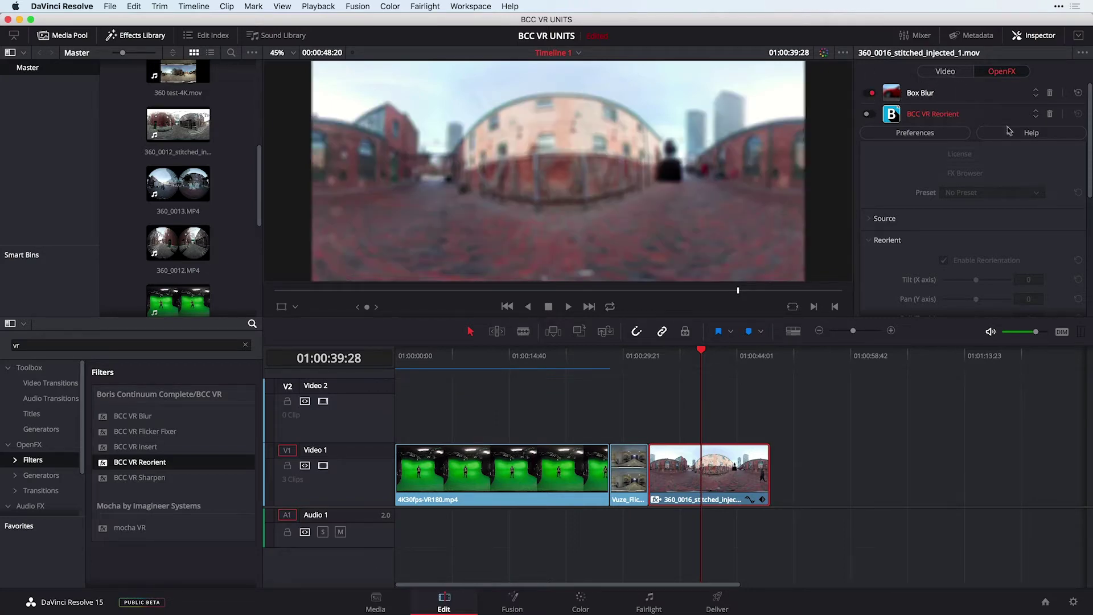
click(868, 116)
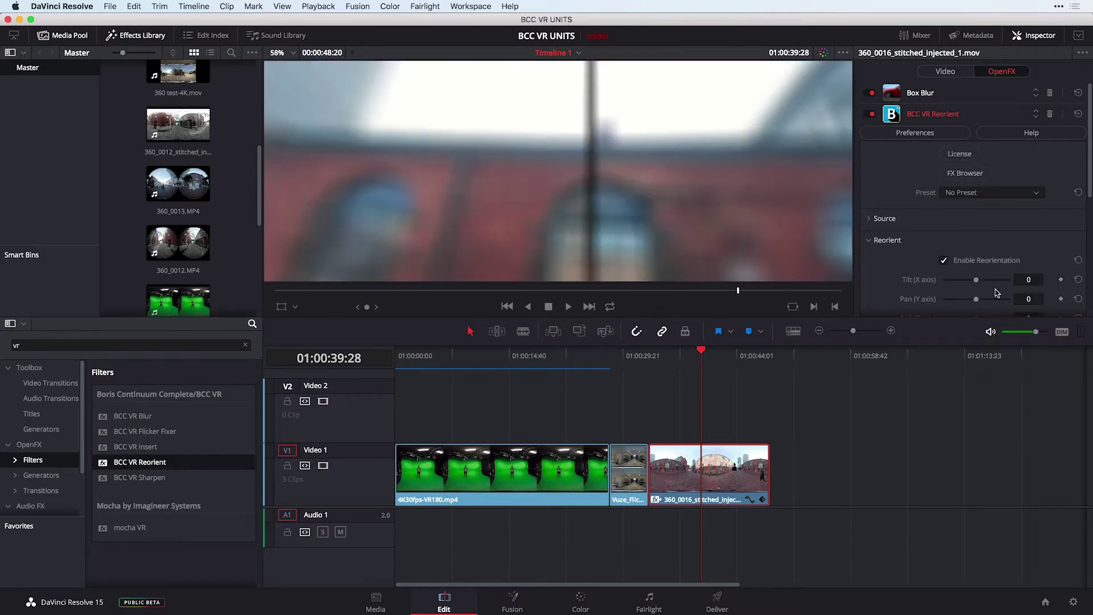
drag(976, 297, 974, 296)
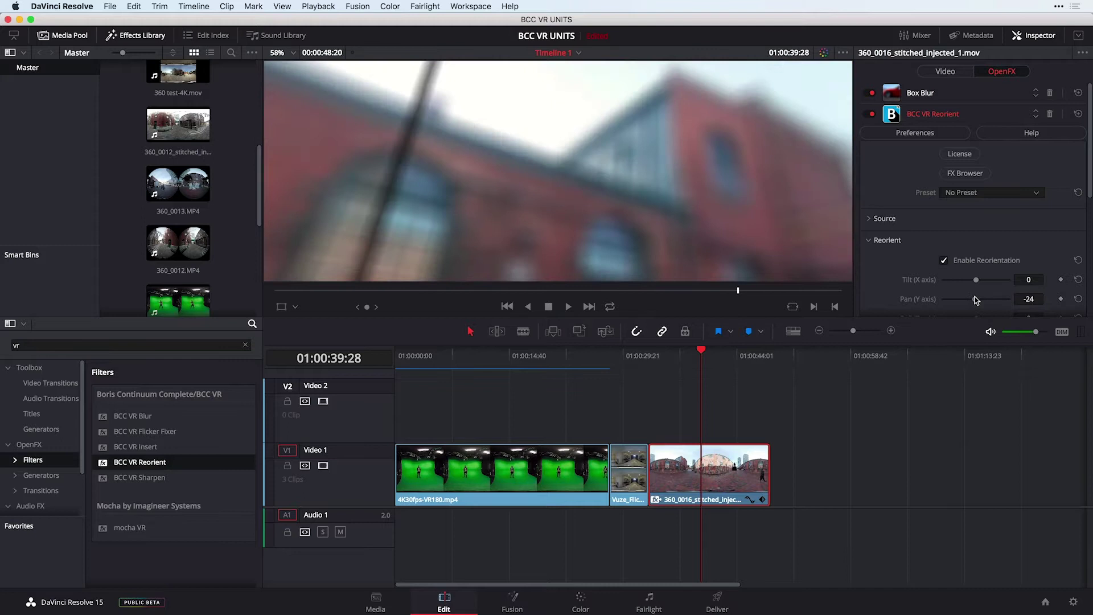
click(871, 93)
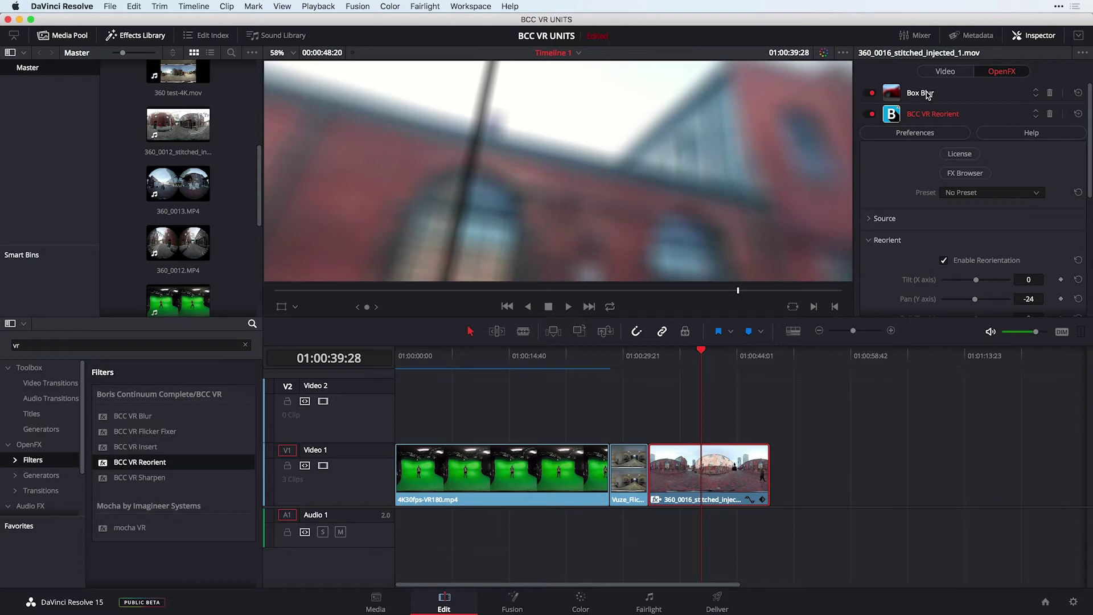
- Replace Box Blur and Reorient with BCC VR Blur at Blur X 204, Blur Y 152, then re-add BCC VR Reorient
click(1051, 94)
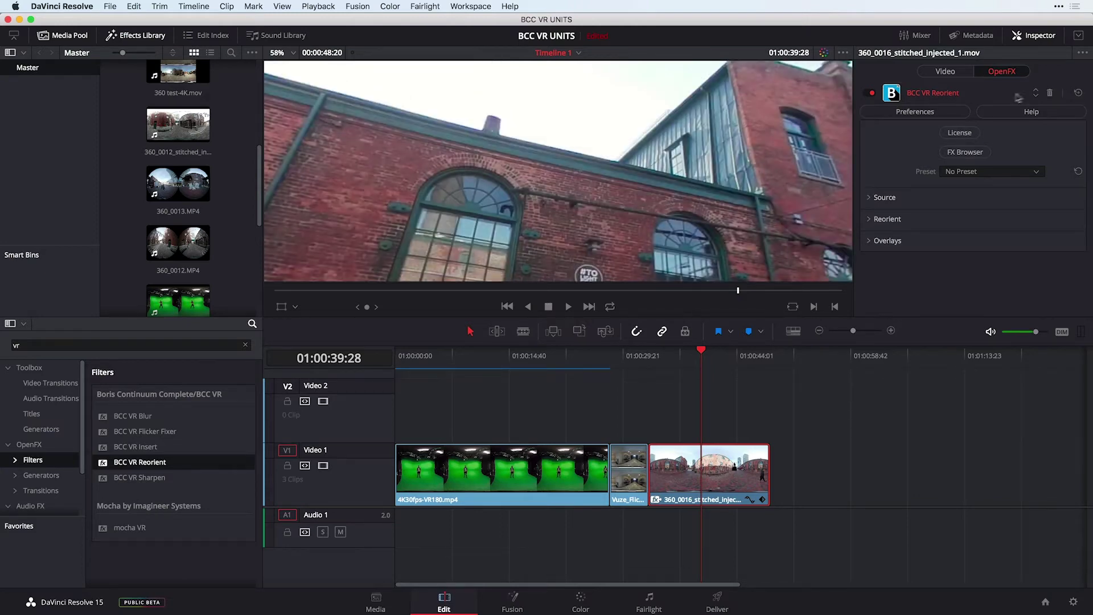
click(1051, 94)
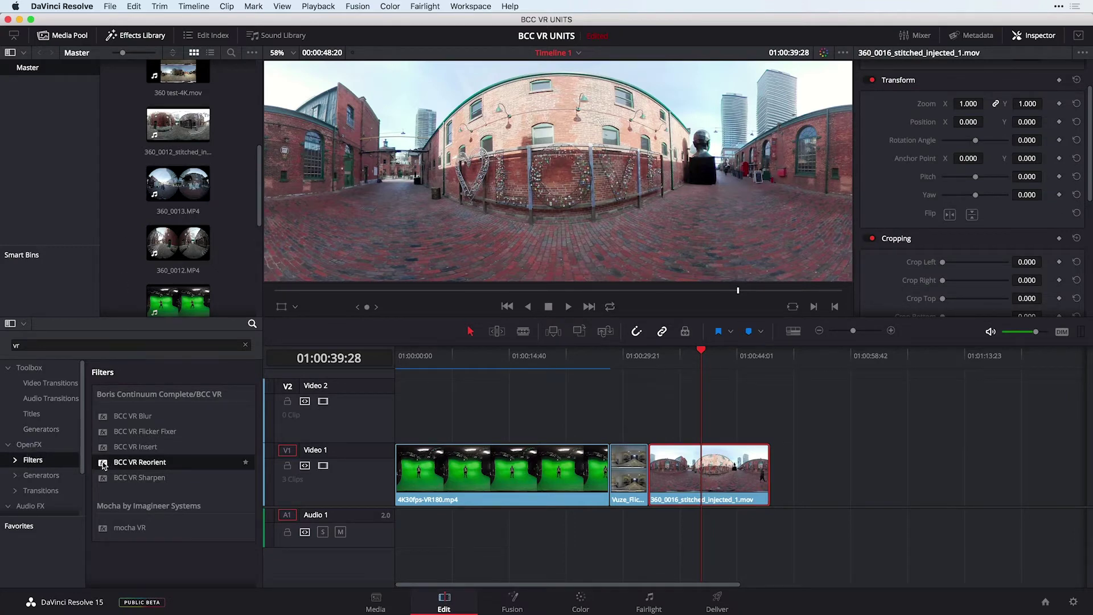
drag(111, 419, 692, 461)
click(1004, 71)
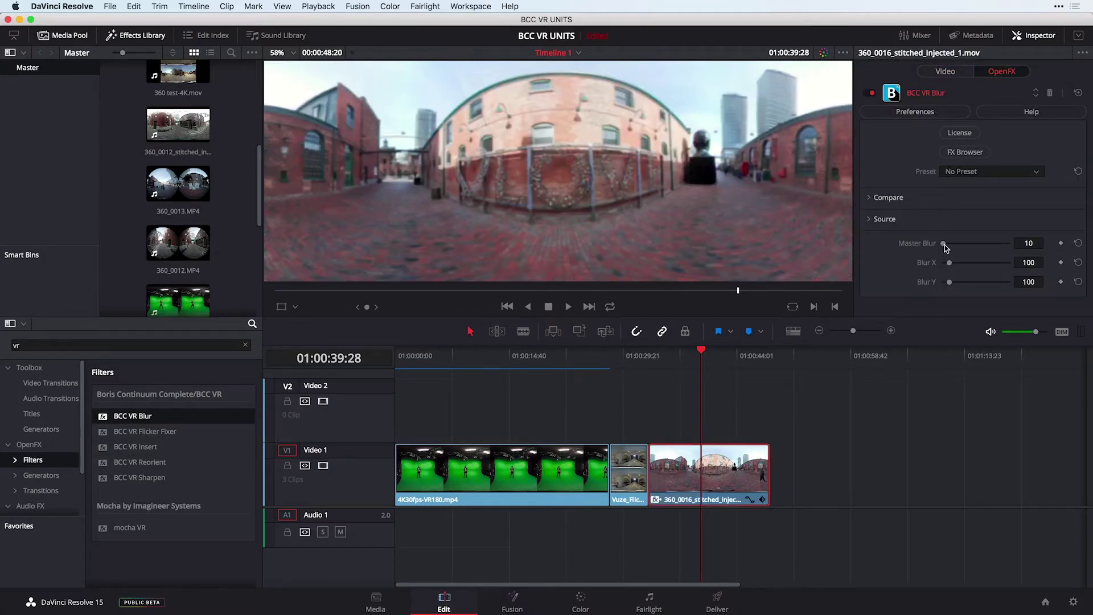
drag(949, 262, 954, 283)
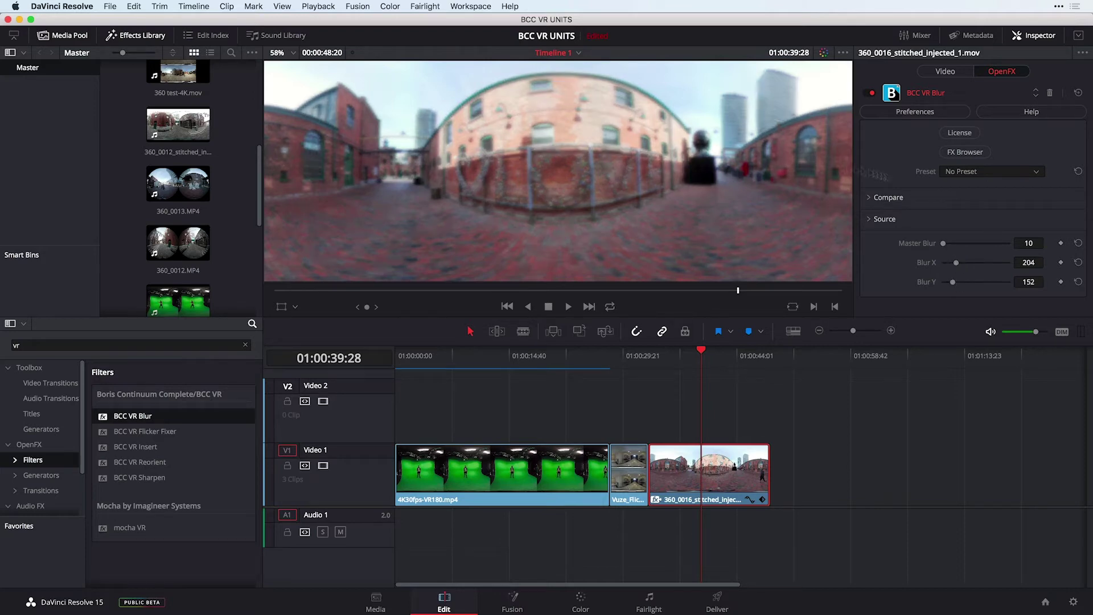
drag(140, 462, 685, 464)
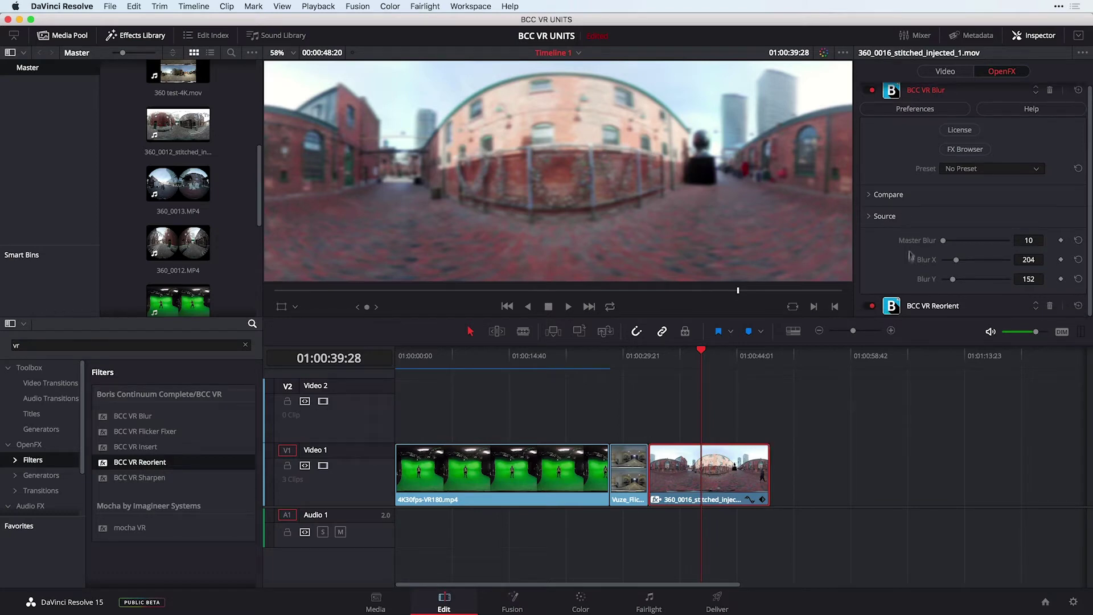
- Set BCC VR Reorient's View Mode to Preview, panned to Left-Right -79.4 and Up-Down -3.1
click(914, 306)
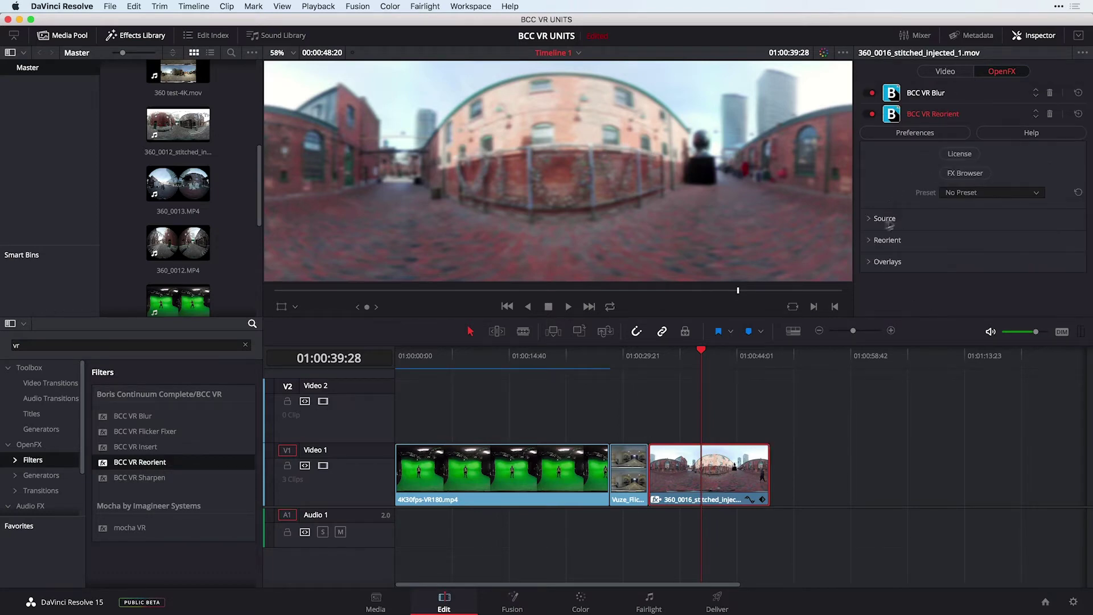
click(869, 244)
scroll(877, 246, down, 3)
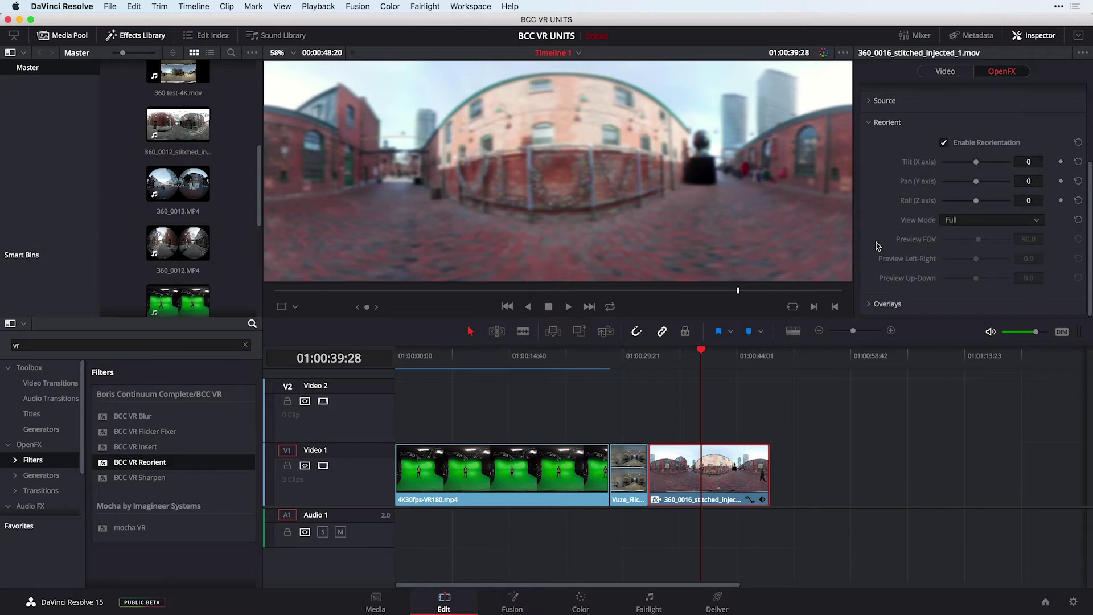
click(972, 220)
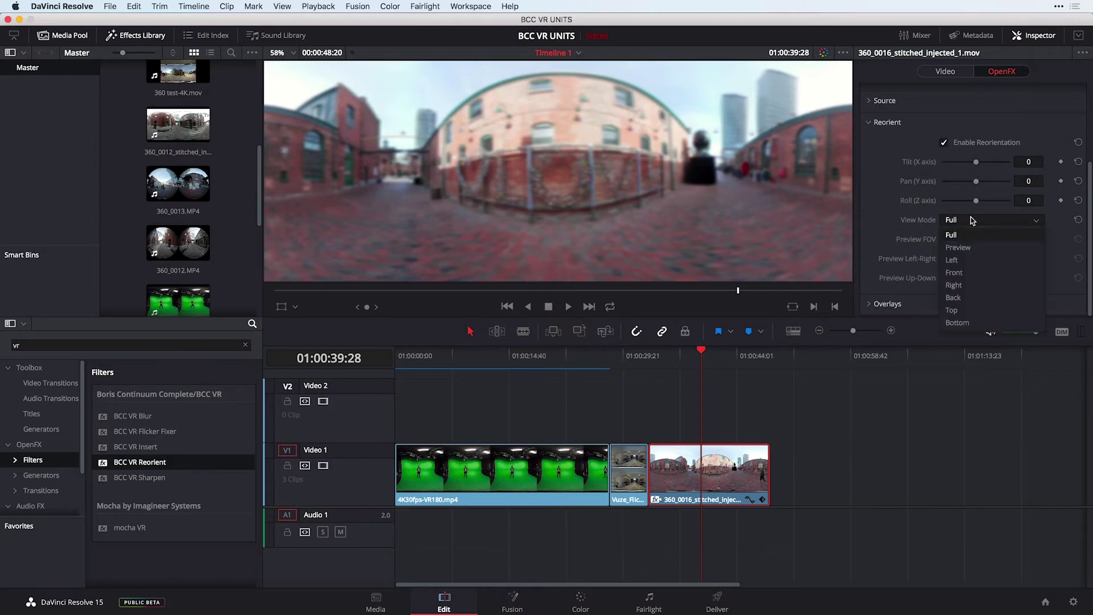
click(958, 248)
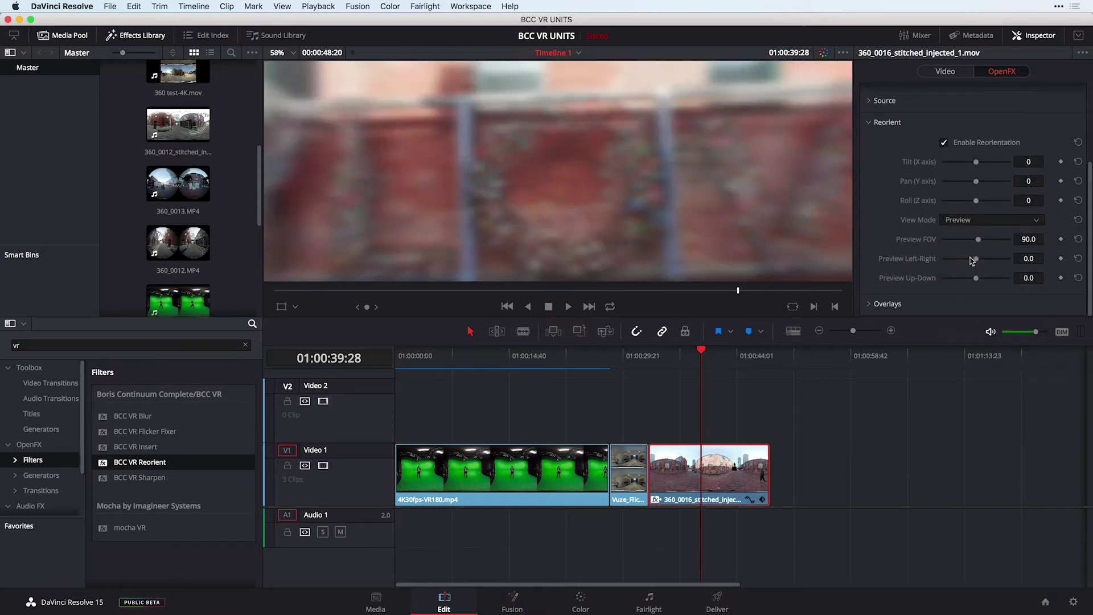
mouse_move(974, 259)
mouse_down()
mouse_move(962, 258)
mouse_move(987, 278)
mouse_move(975, 274)
mouse_up()
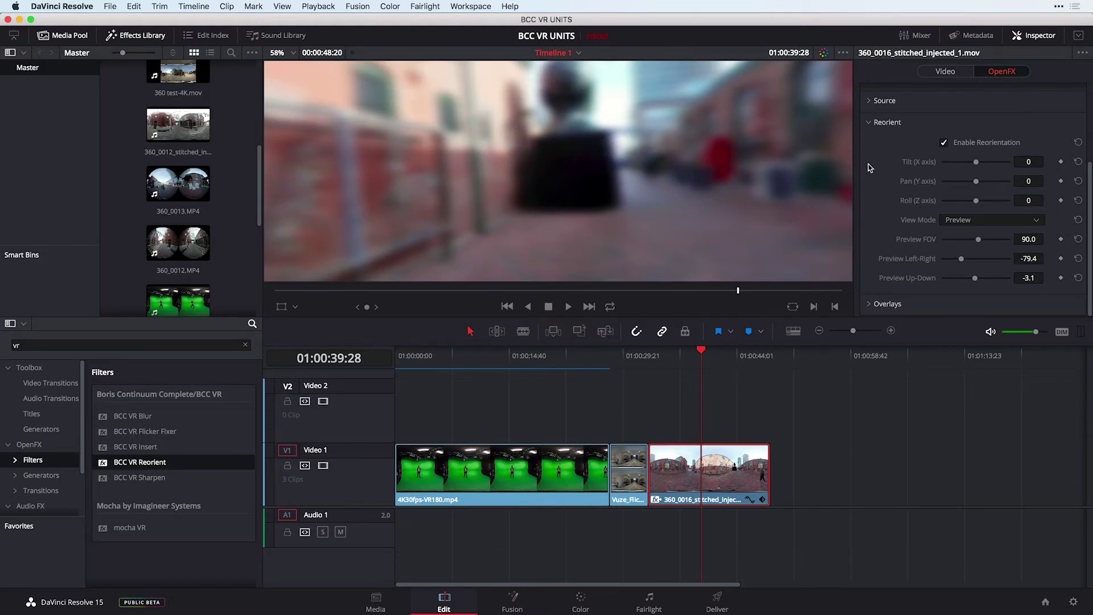
scroll(870, 167, up, 4)
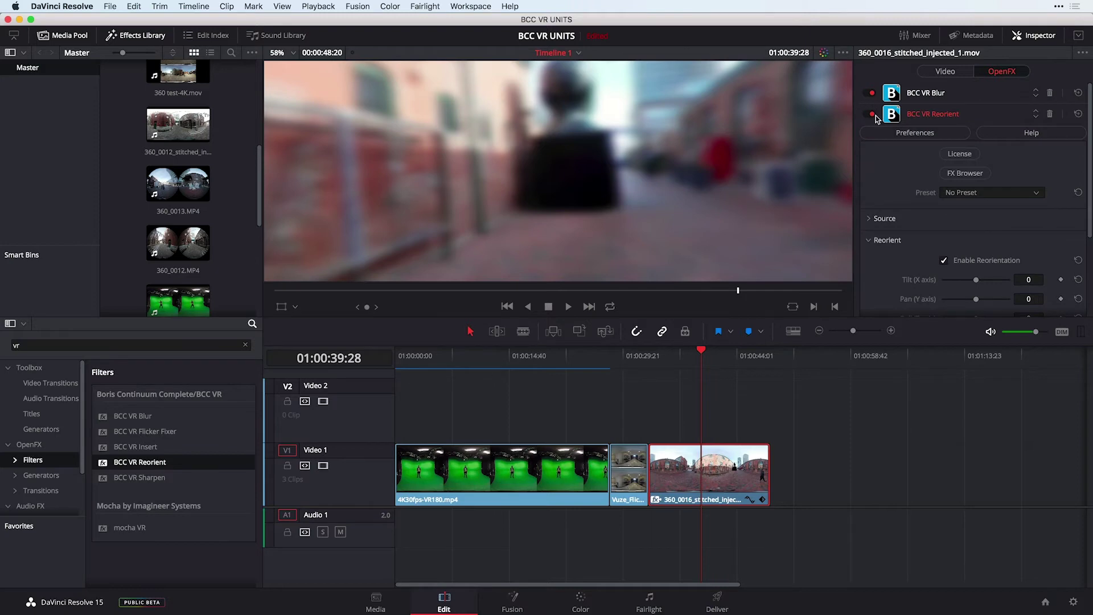
- Disable BCC VR Reorient, keep BCC VR Blur on No Preset, and jump to 01:00:10:07
click(872, 114)
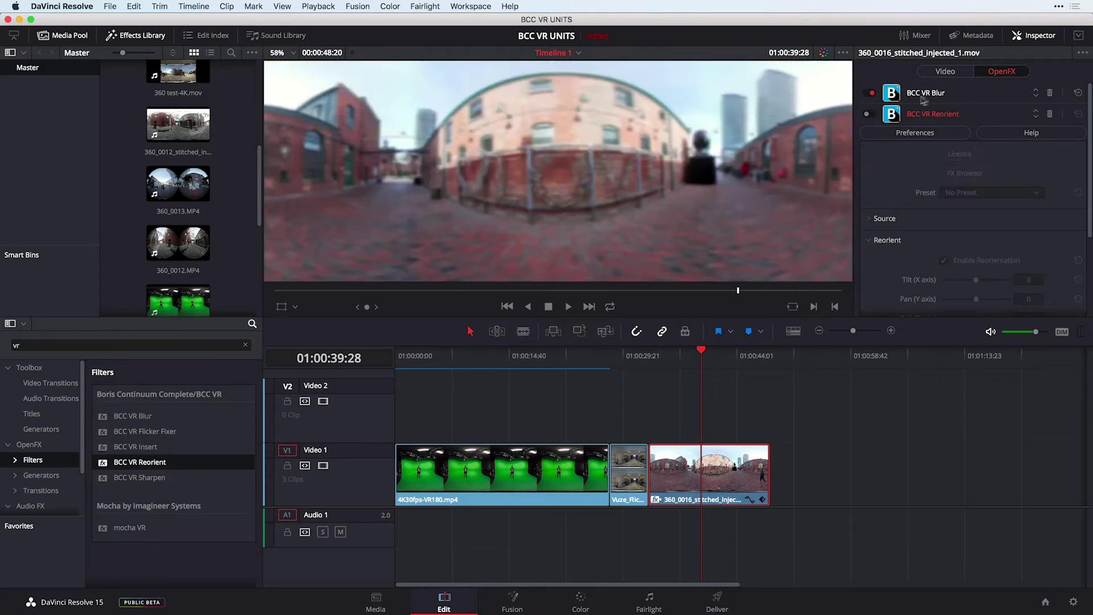
click(943, 96)
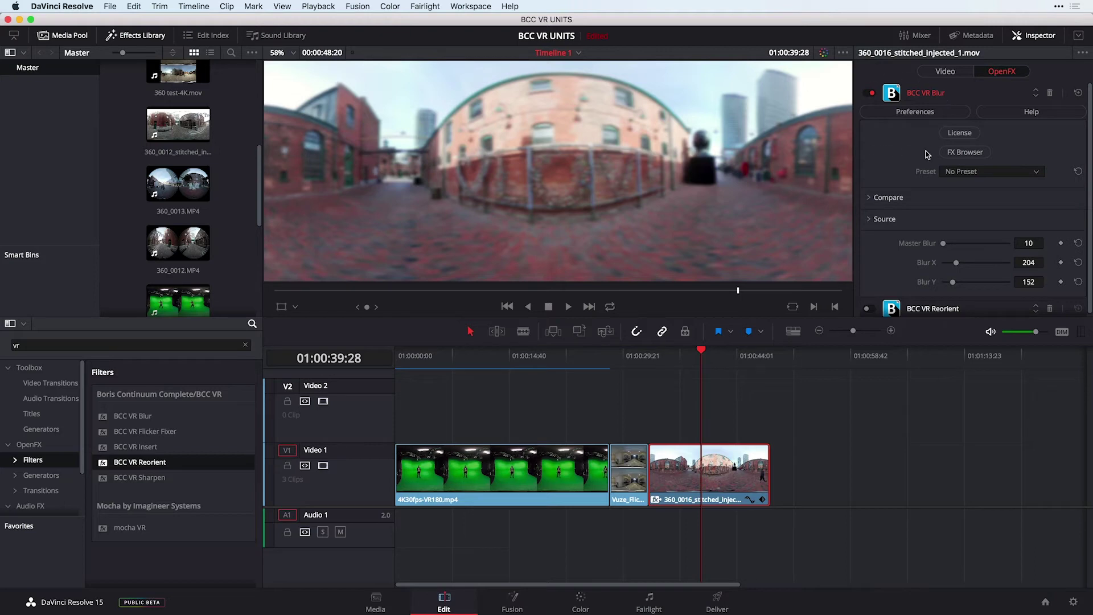
click(991, 173)
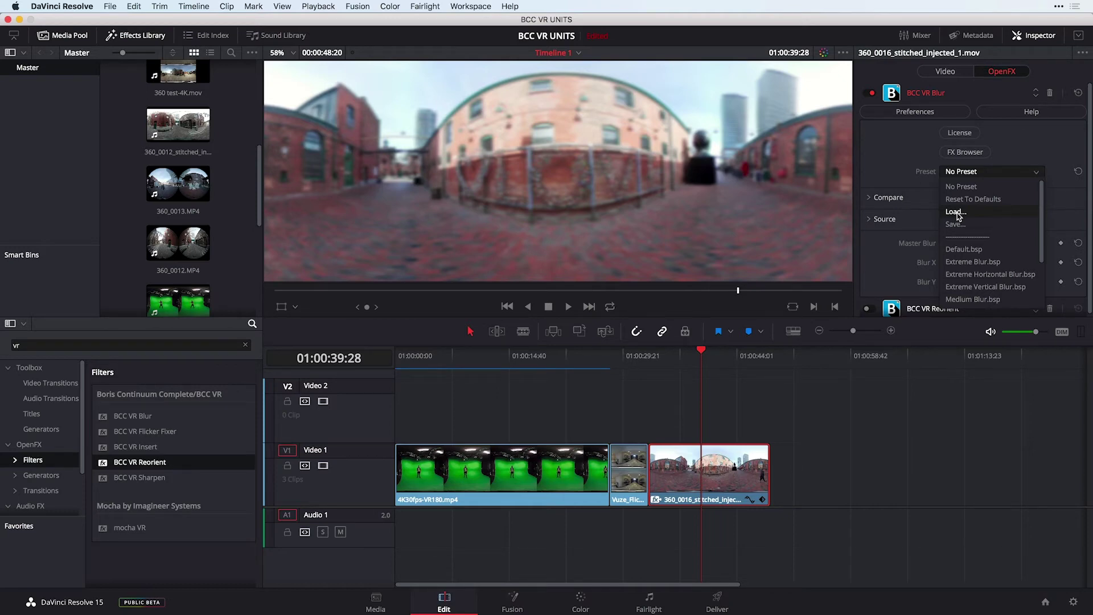
click(961, 186)
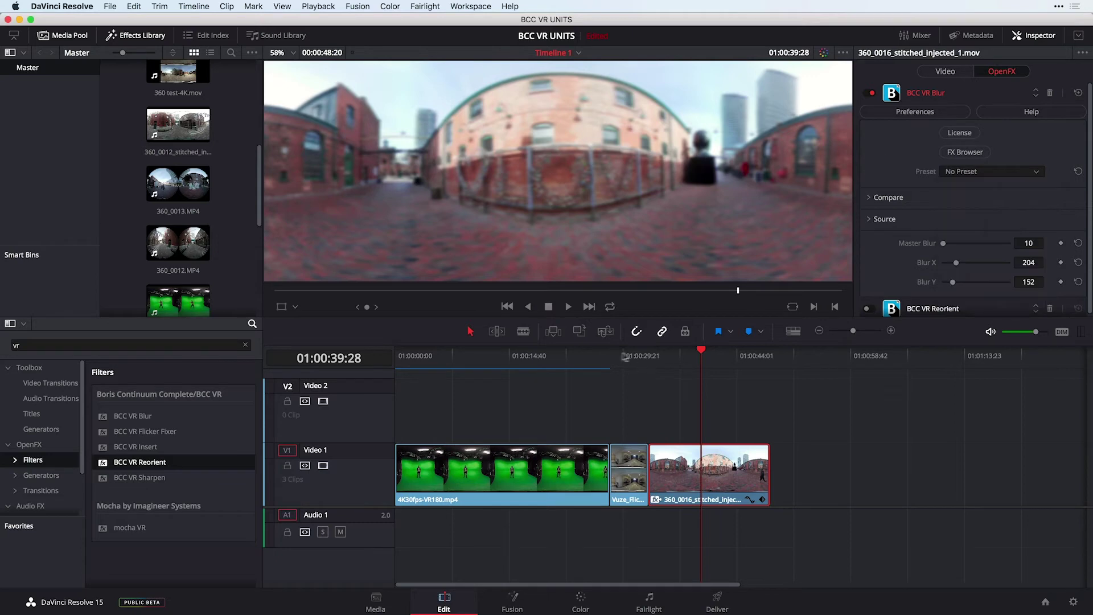
click(473, 363)
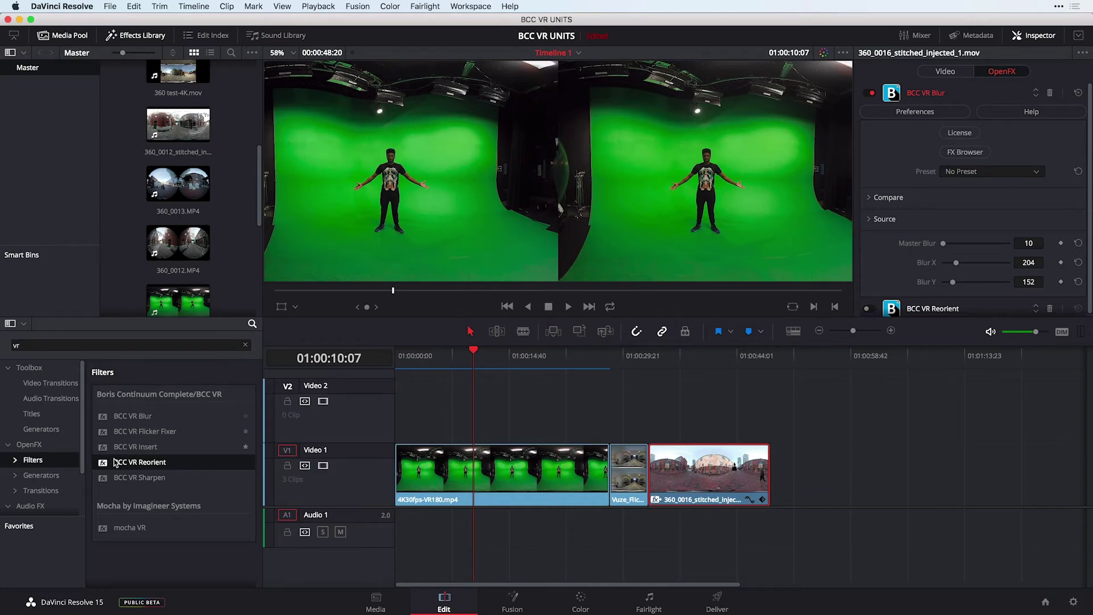
- Apply BCC VR Sharpen to the 4K30fps-VR180 clip as Stereo Left-Right footage with 180-degree FOV
drag(112, 480, 475, 482)
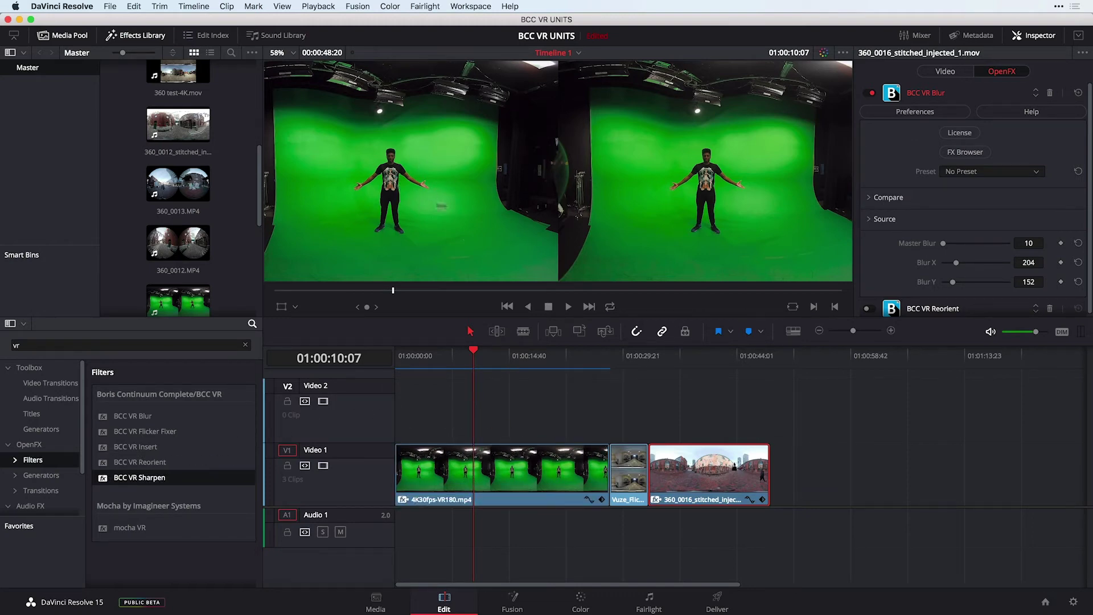
click(568, 476)
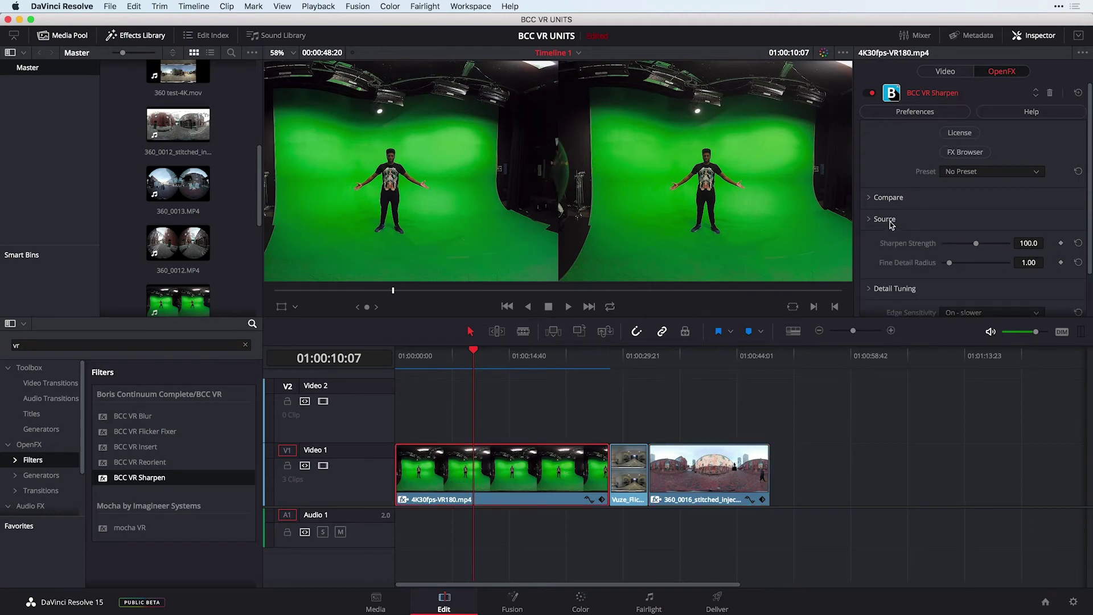
scroll(891, 225, down, 1)
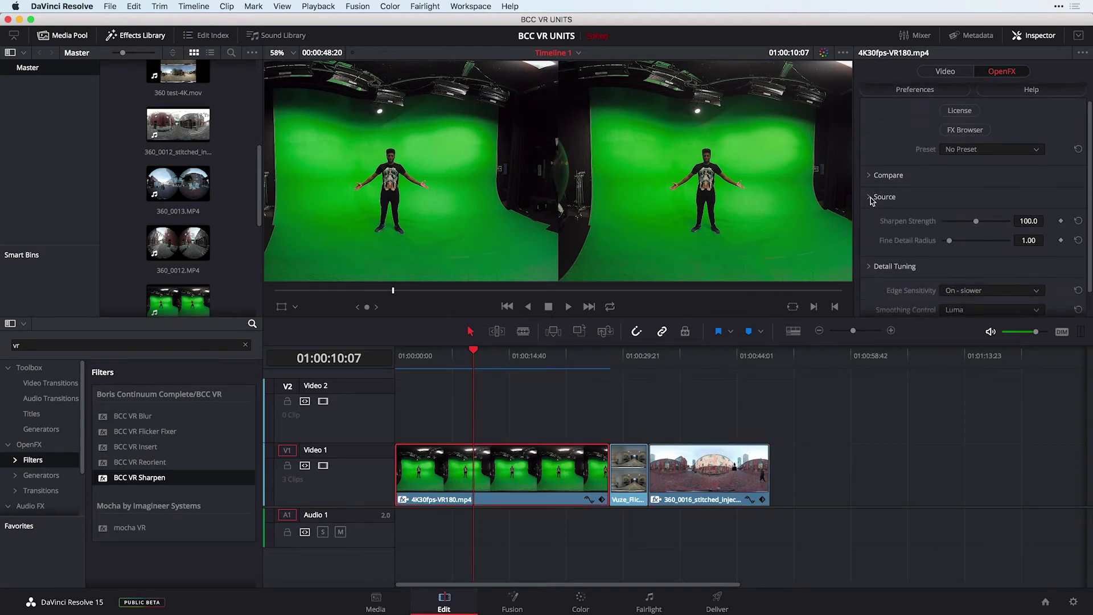
click(872, 198)
click(968, 218)
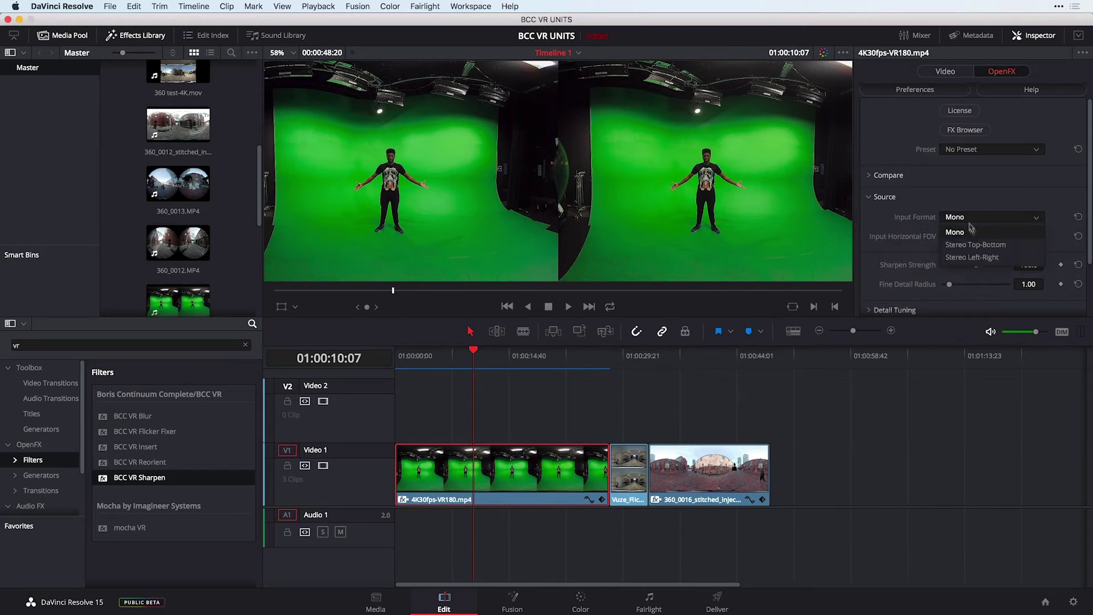
click(983, 259)
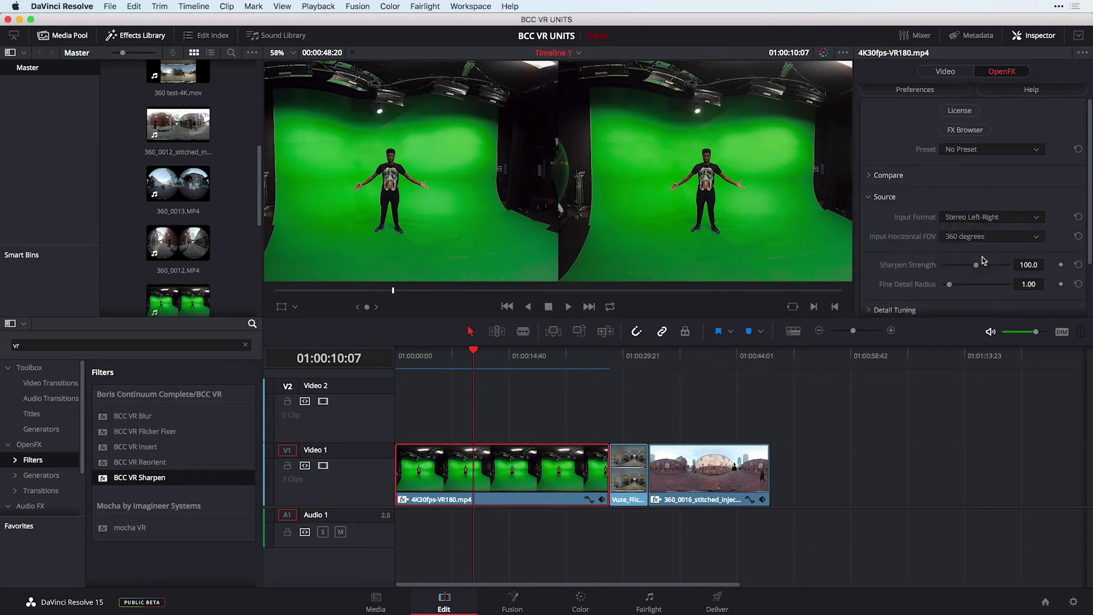
click(981, 237)
click(981, 263)
- Set Sharpen Strength to 132.2 and reset Fine Detail Radius to 1.00
scroll(968, 200, down, 3)
drag(981, 199, 964, 215)
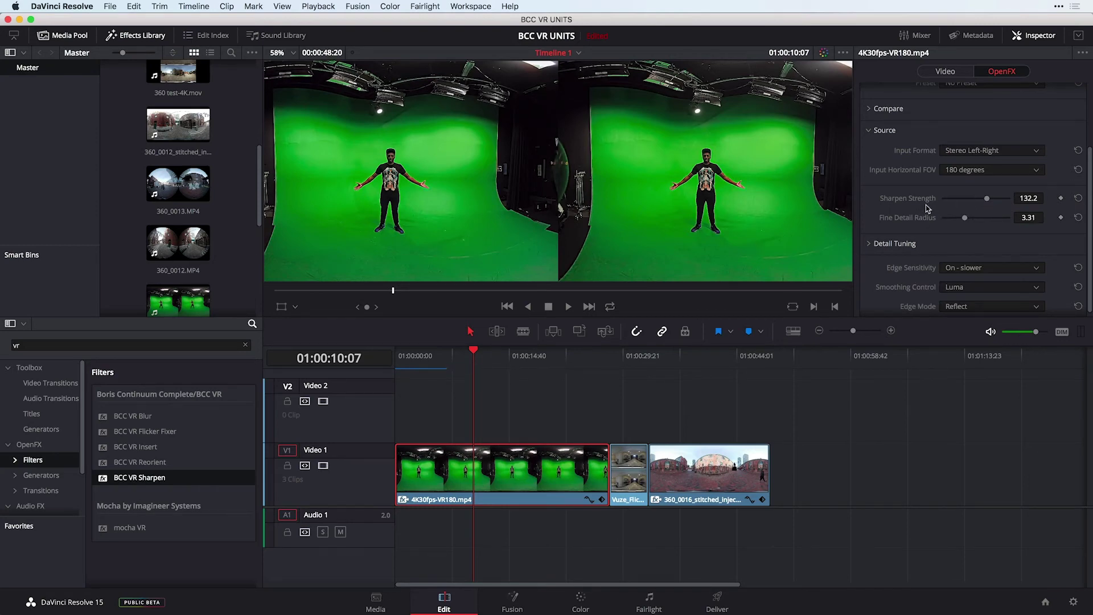
click(871, 238)
scroll(900, 238, down, 2)
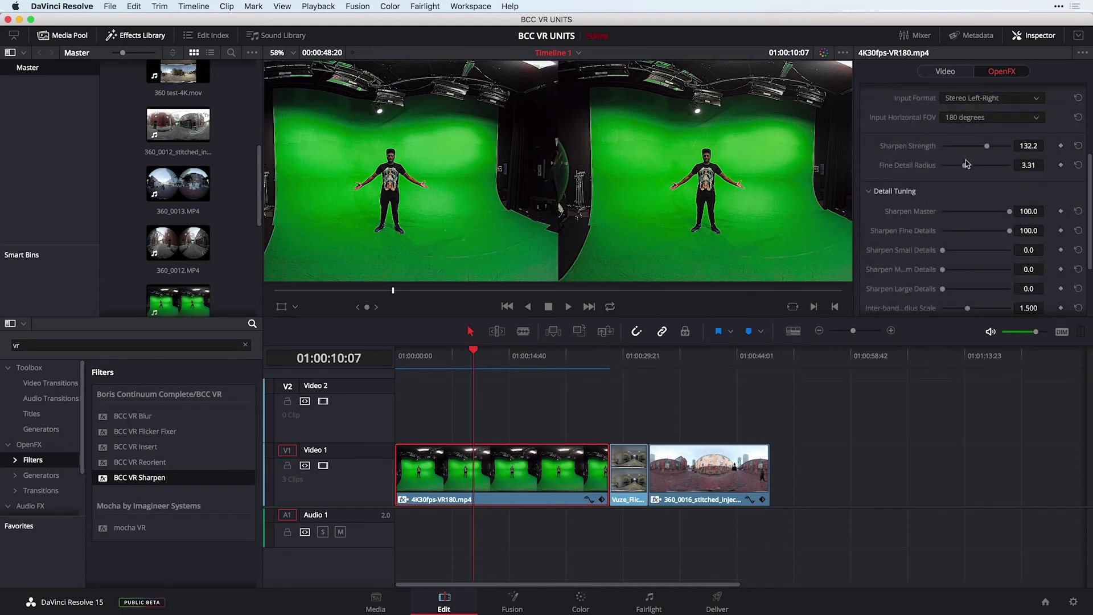
click(1079, 165)
scroll(906, 154, down, 4)
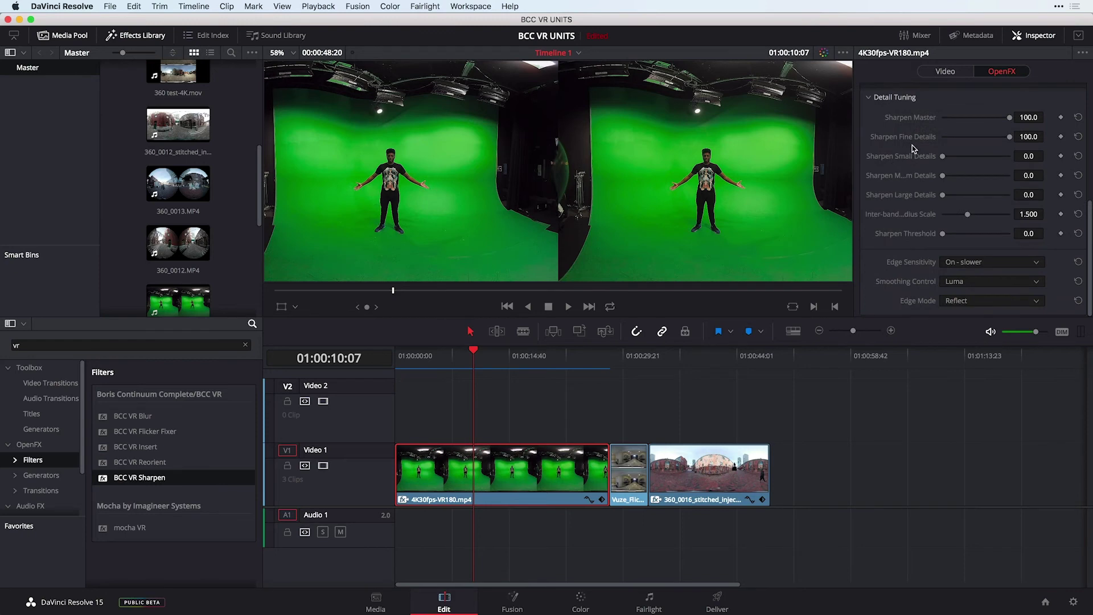
- Set BCC VR Sharpen's Compare Mode to Side By Side with the Wipe/Slide split at 18.6
scroll(912, 149, up, 8)
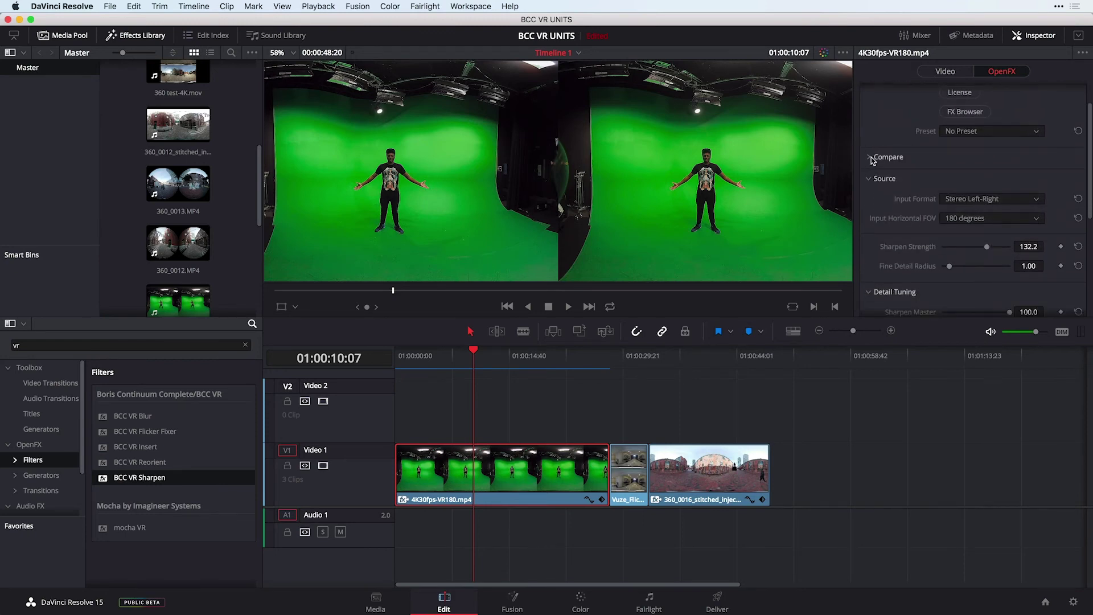
click(872, 158)
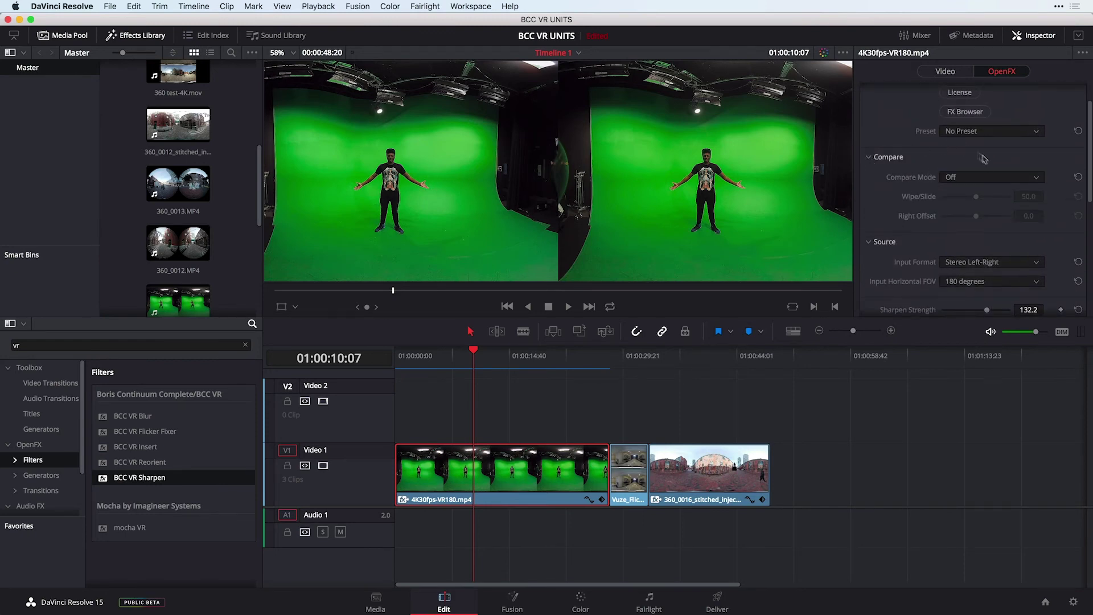
click(965, 179)
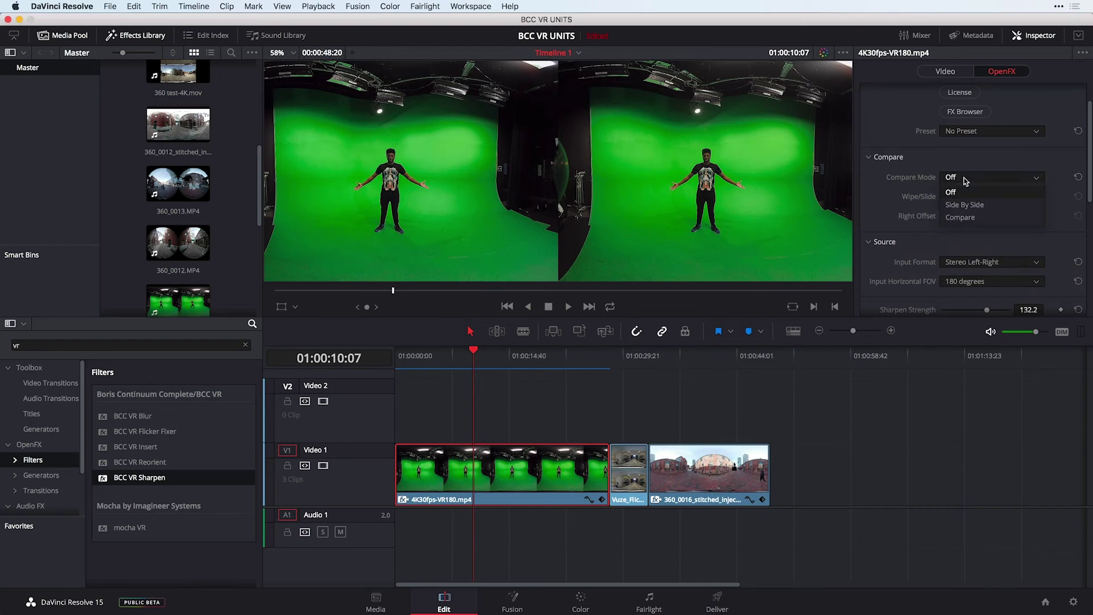
click(958, 205)
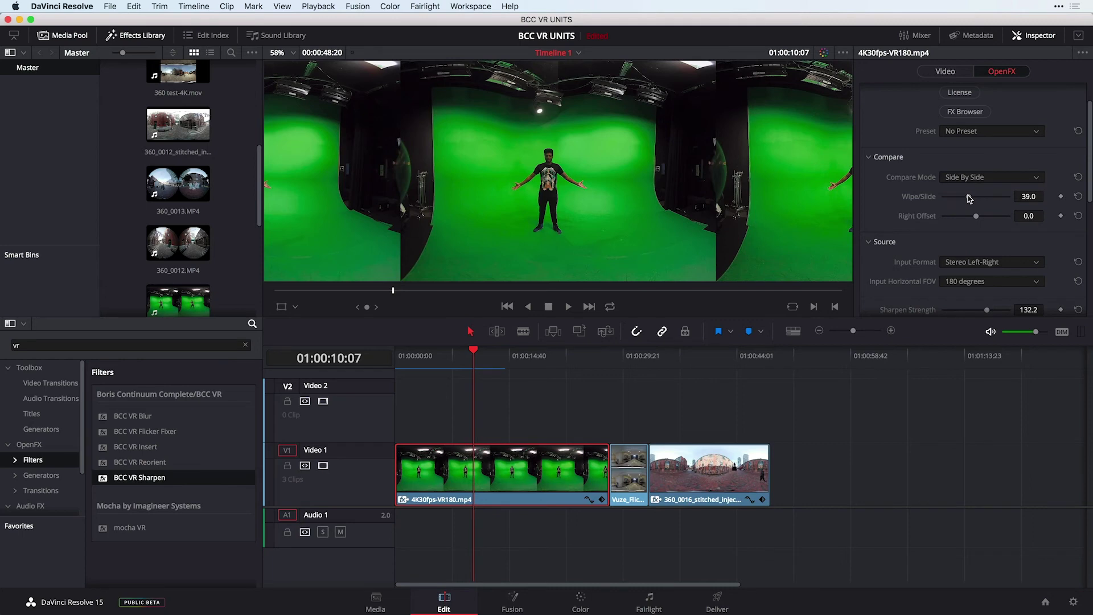
drag(968, 196, 954, 195)
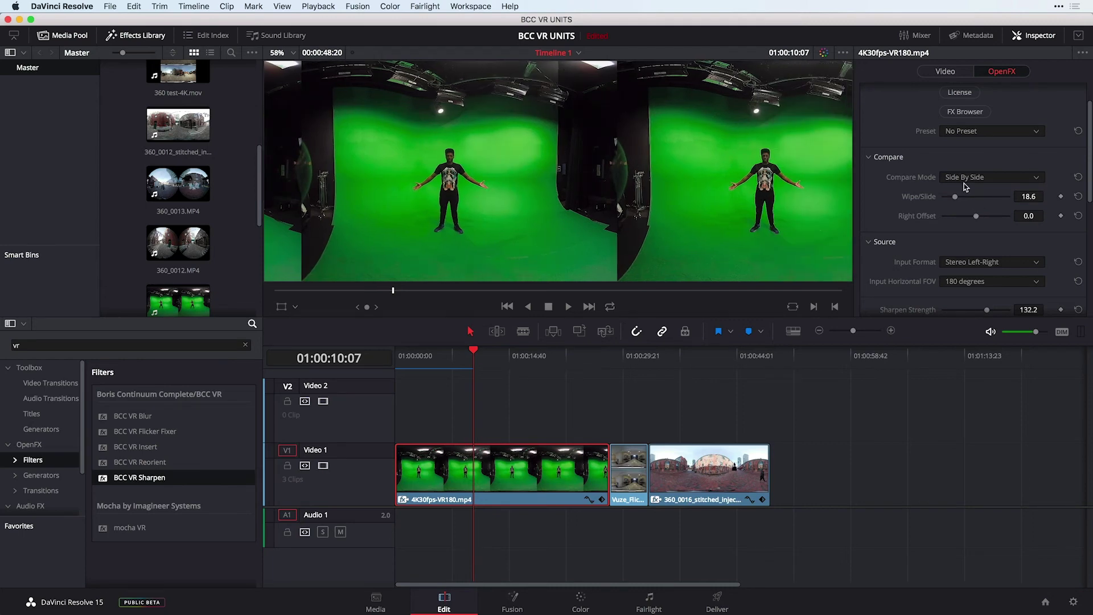
- Turn the sharpen comparison off and play the Vuze clip to inspect its flicker
click(964, 179)
click(963, 191)
click(615, 363)
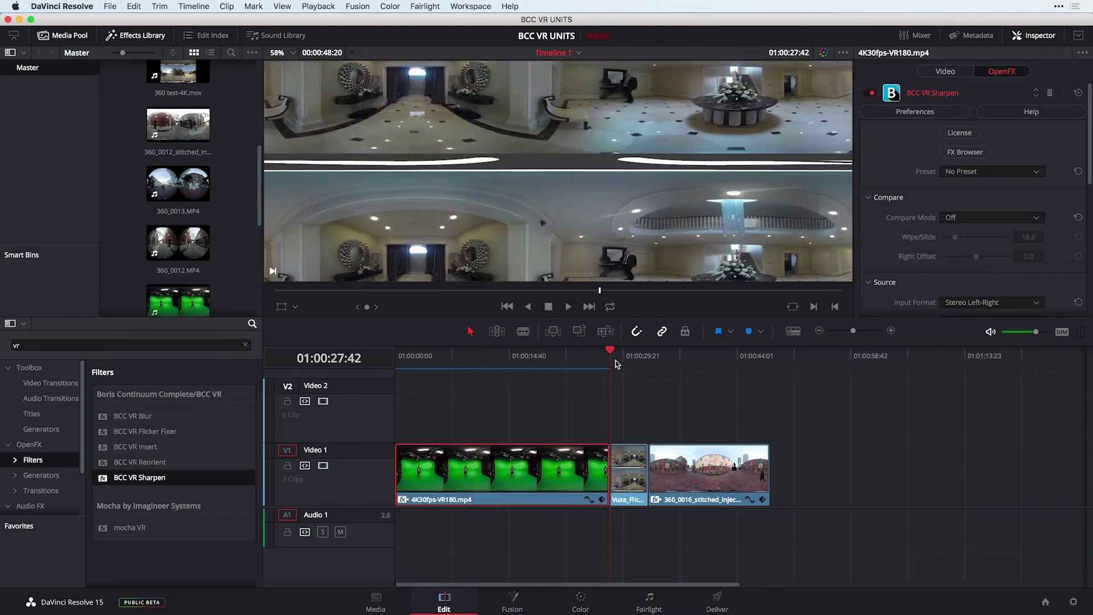
mouse_move(615, 364)
mouse_down()
mouse_move(626, 360)
mouse_move(610, 360)
mouse_up()
key(space)
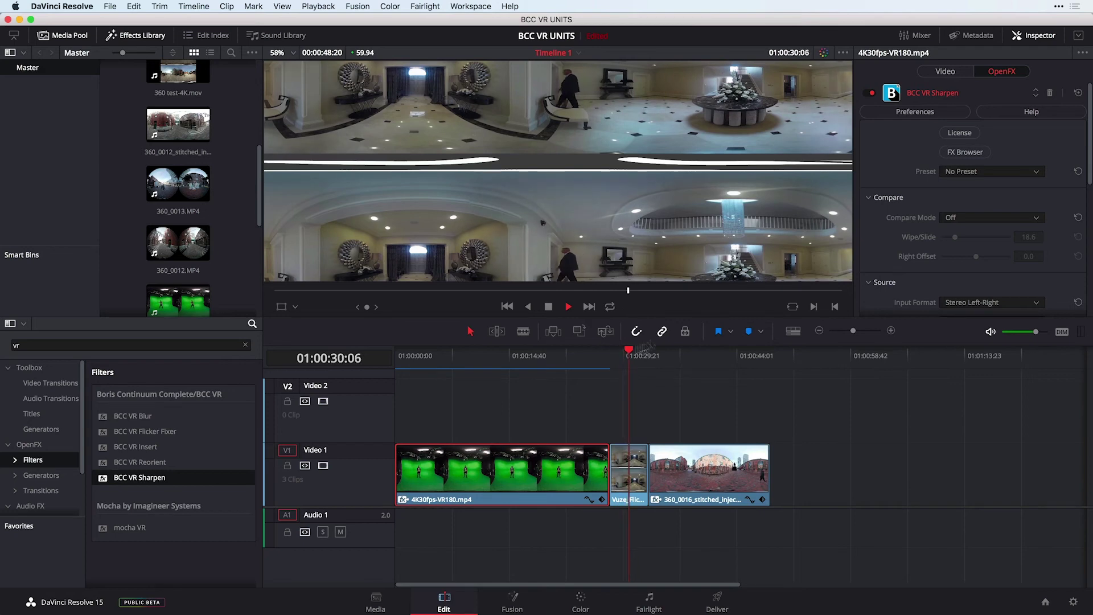
mouse_move(639, 355)
mouse_down()
mouse_move(627, 357)
mouse_move(634, 362)
mouse_up()
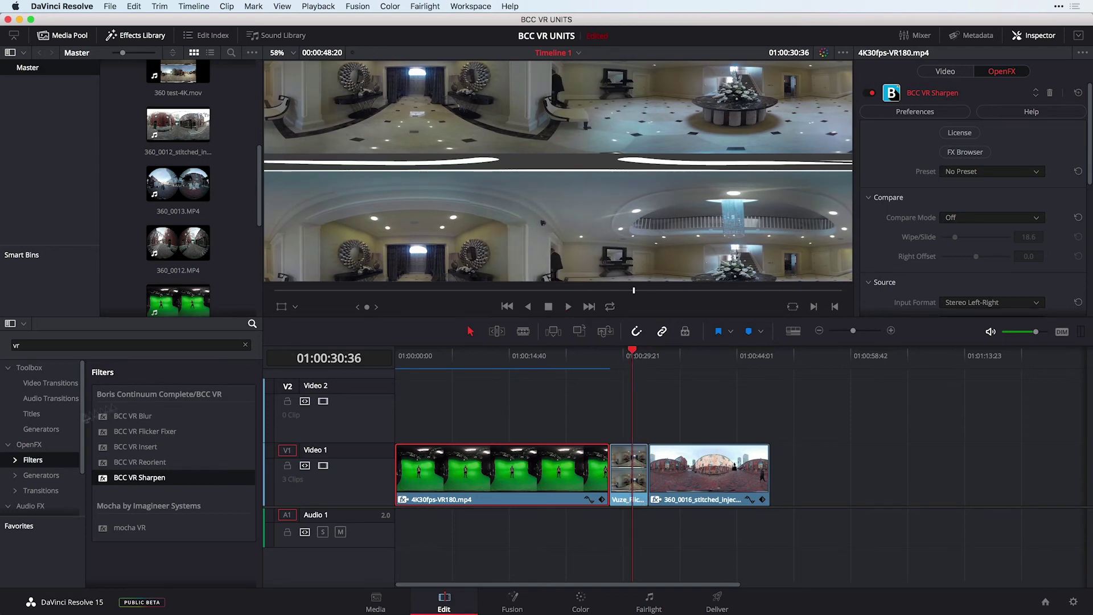
- Apply BCC VR Flicker Fixer to the Vuze clip with Method Temporal Smooth YCC
click(103, 434)
drag(104, 437, 633, 481)
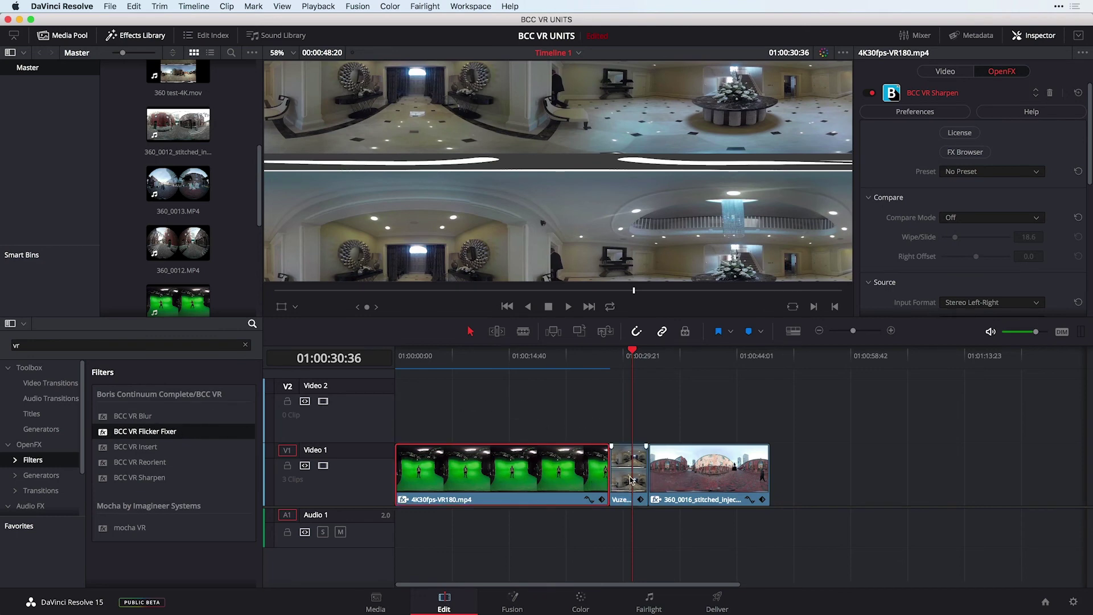
click(630, 480)
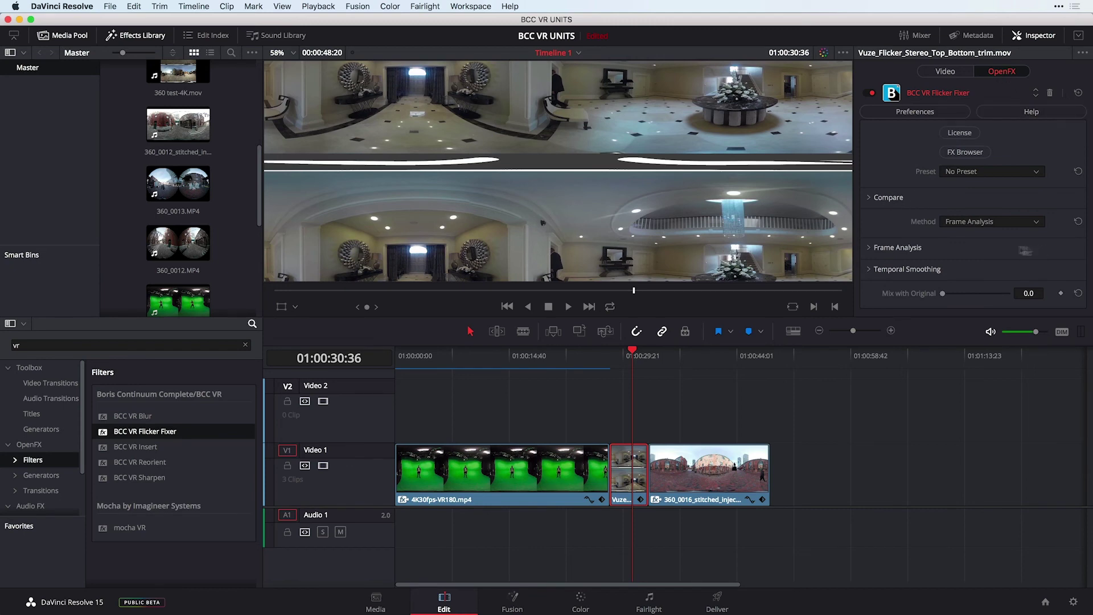
click(970, 221)
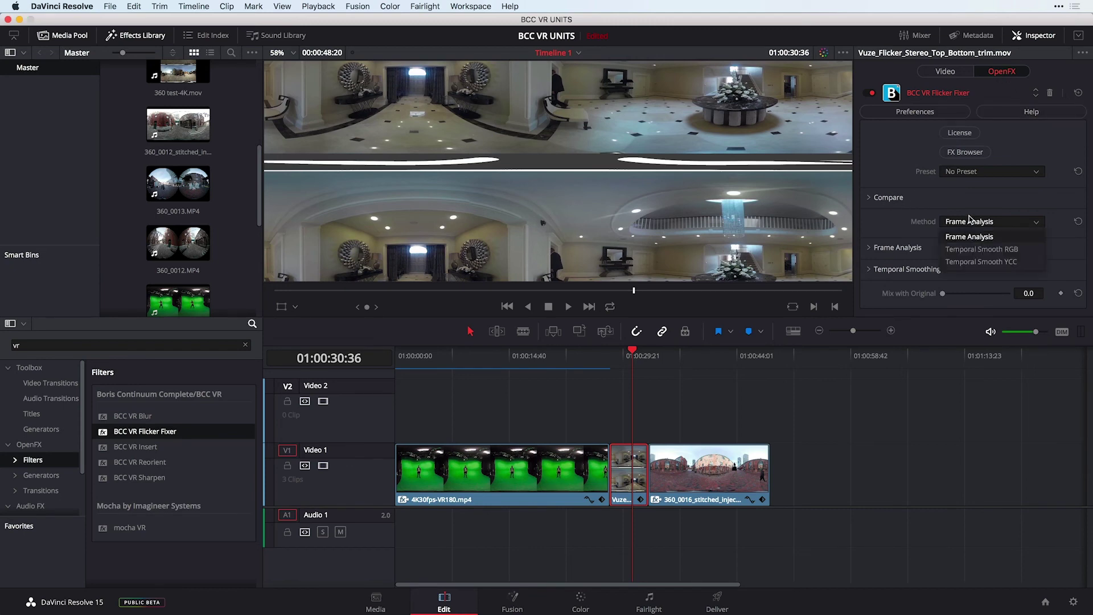
click(1001, 265)
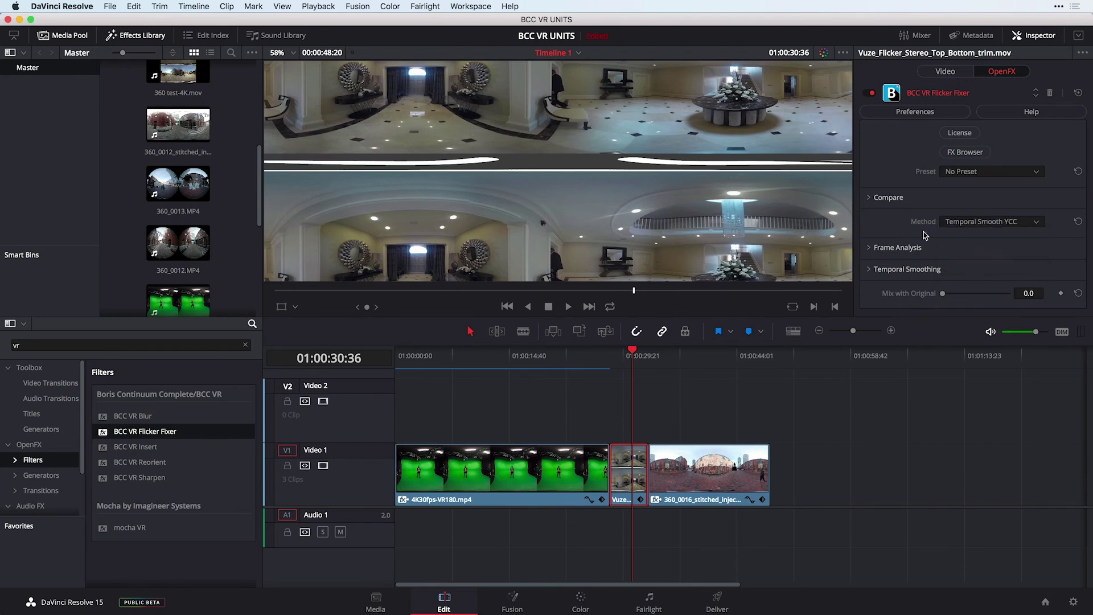
- Raise the Temporal Smoothing group's Smoothing from 2.00 to 4.75
click(869, 247)
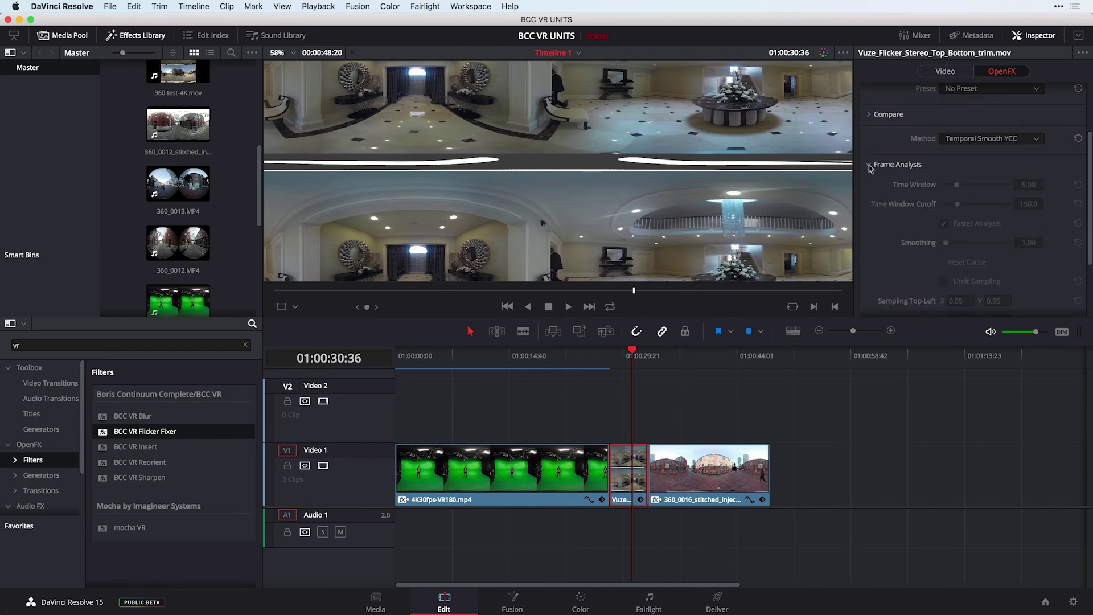
click(868, 165)
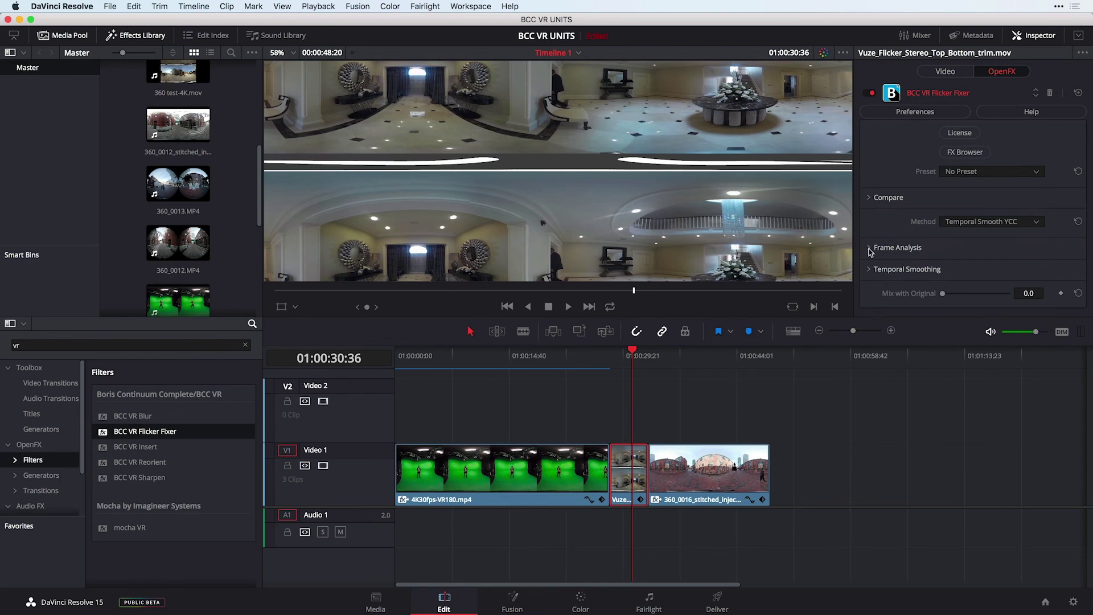
click(870, 269)
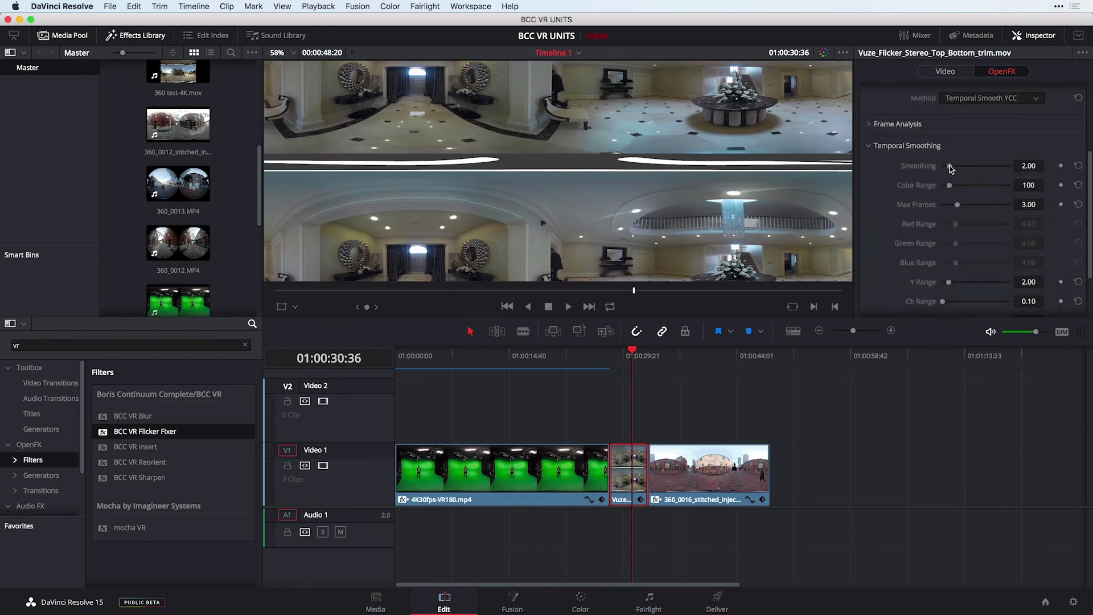
drag(950, 168, 968, 204)
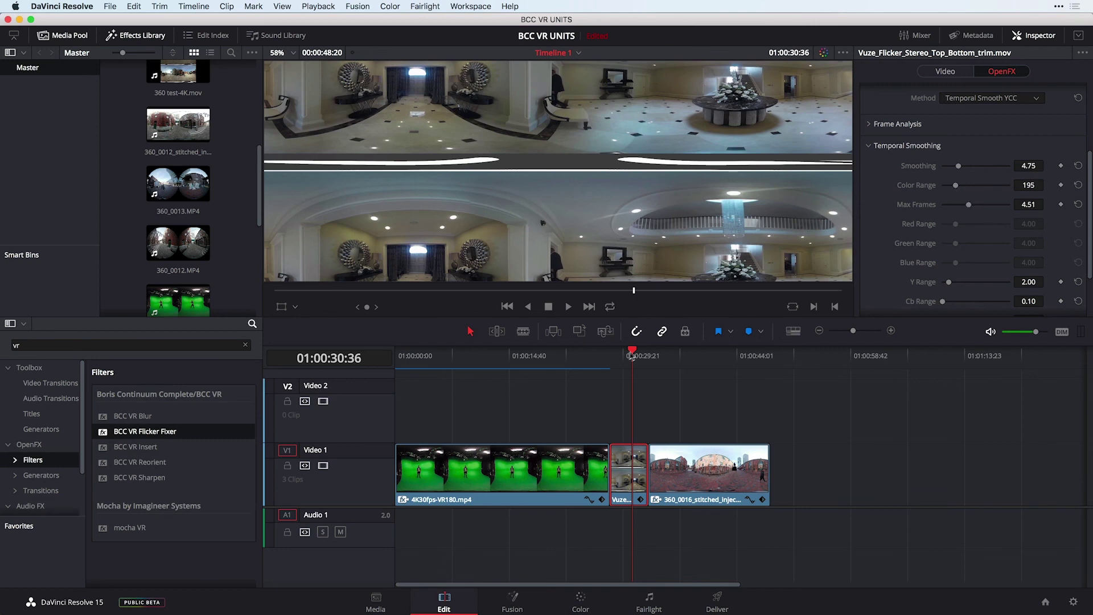